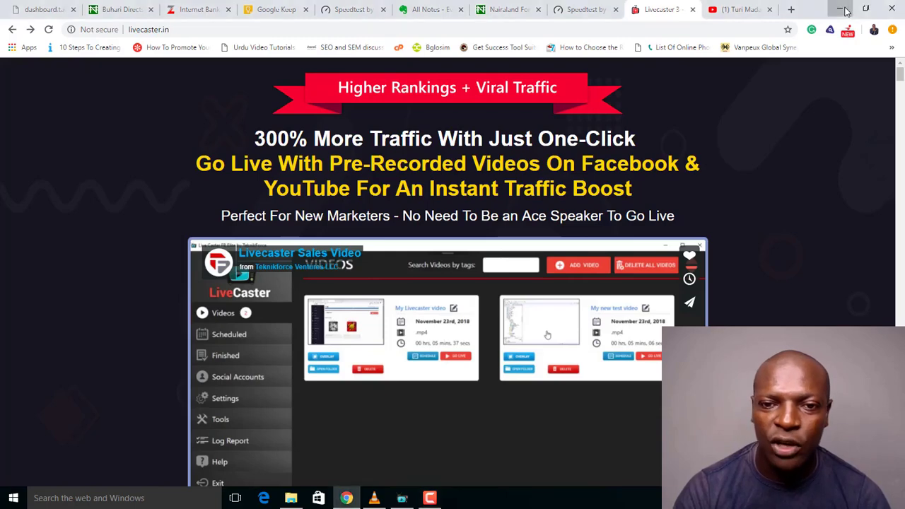
# Switch to Live Caster Elite, open its LiveCaster 3 YouTube edition and add the video from Camtasia Studio's "3 reasons why you need to create live str..." folder.
pyautogui.click(845, 9)
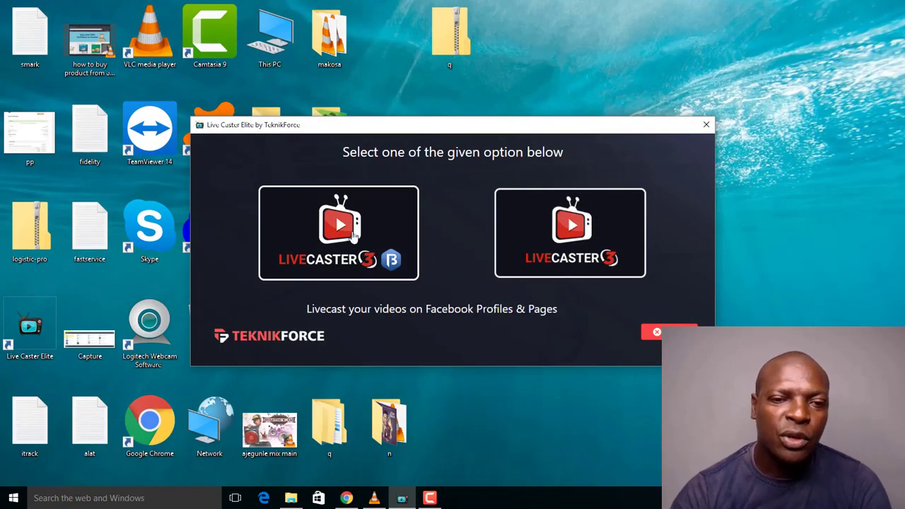
pyautogui.click(573, 242)
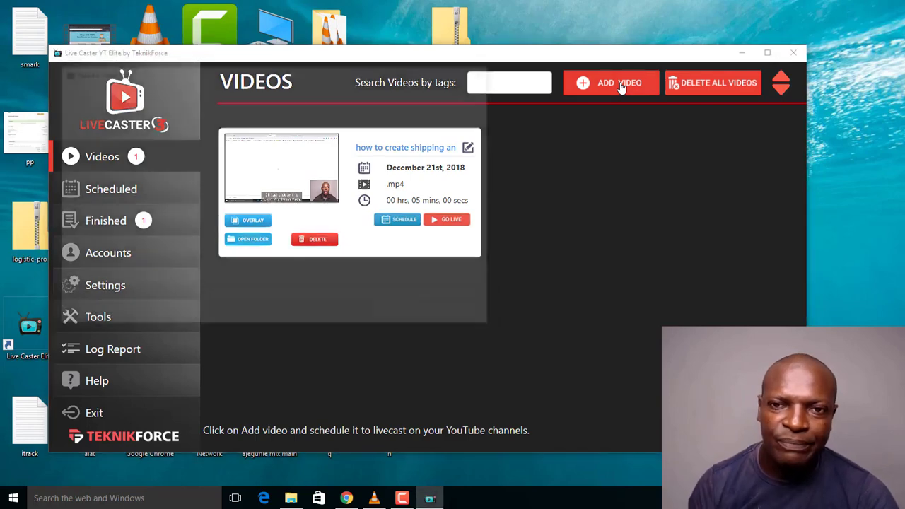
pyautogui.click(620, 85)
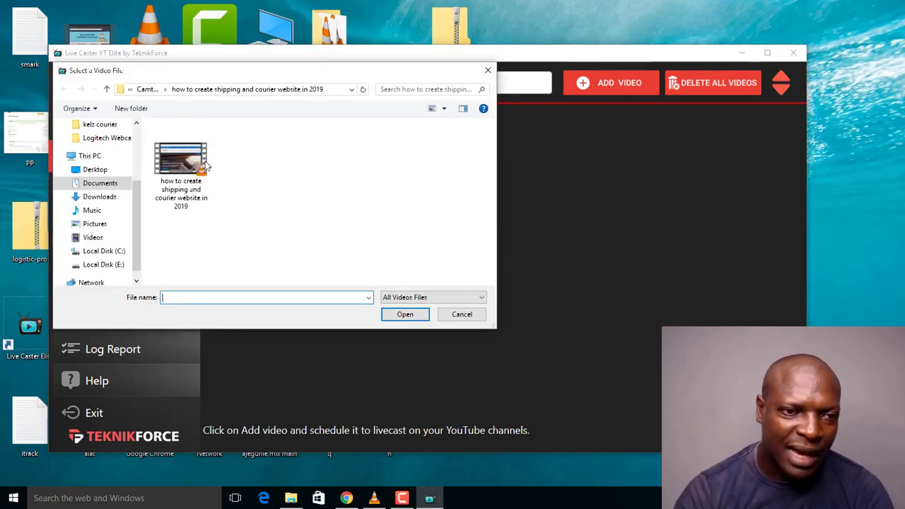
pyautogui.click(106, 88)
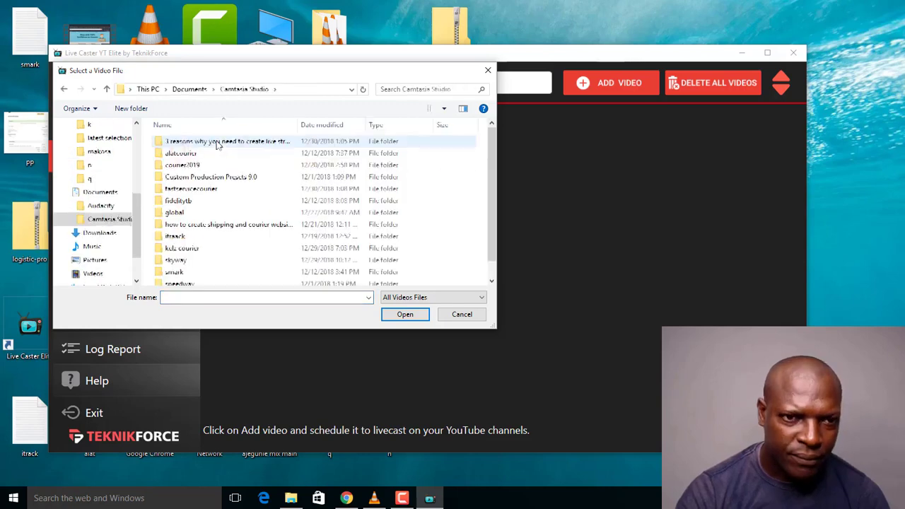
pyautogui.doubleClick(218, 140)
pyautogui.doubleClick(182, 161)
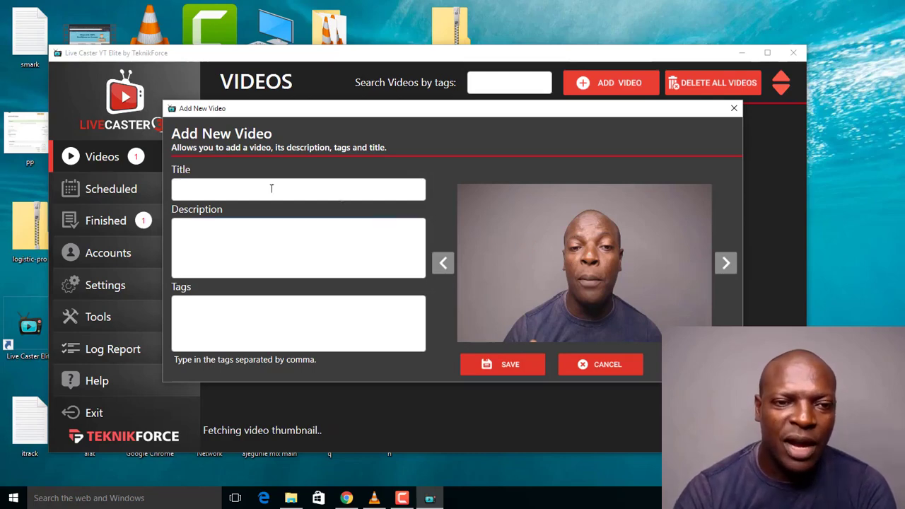
# Title the new video "3 reasons why you need to do live streaming in 2019".
pyautogui.click(239, 187)
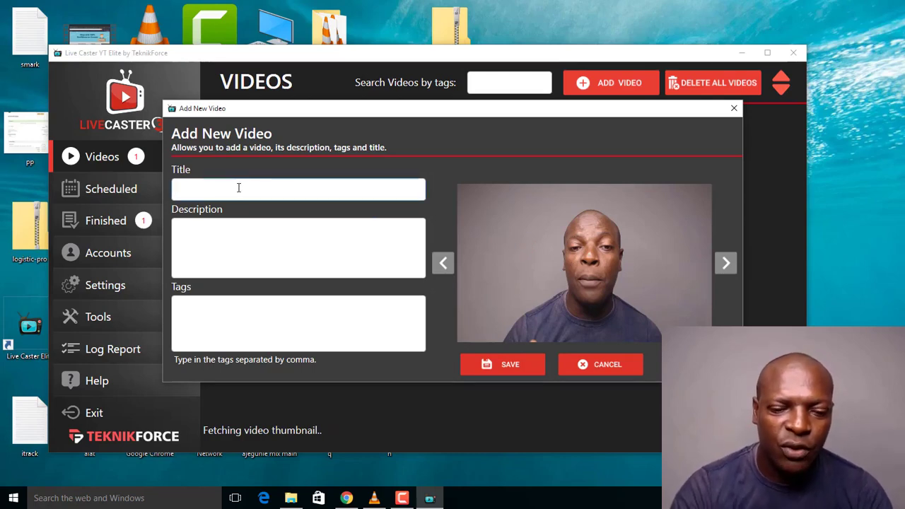
pyautogui.write('3')
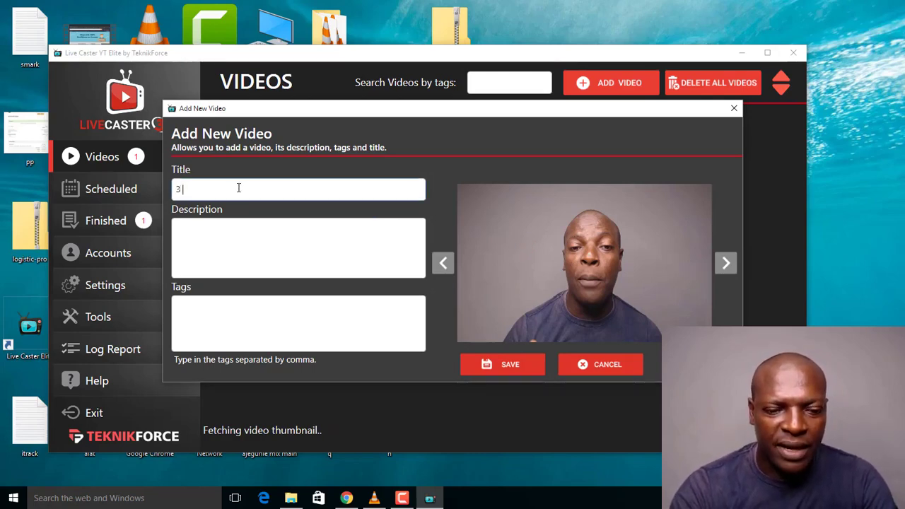
pyautogui.write(' reasons')
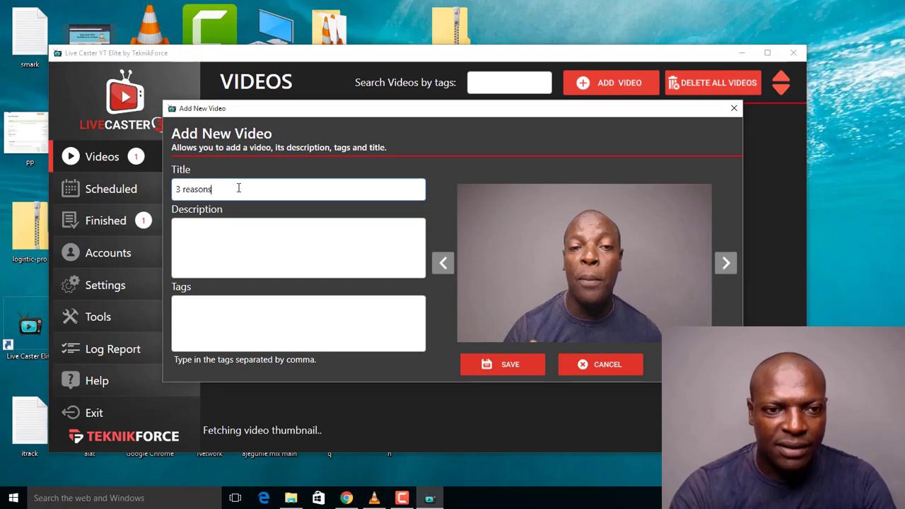
pyautogui.write(' why')
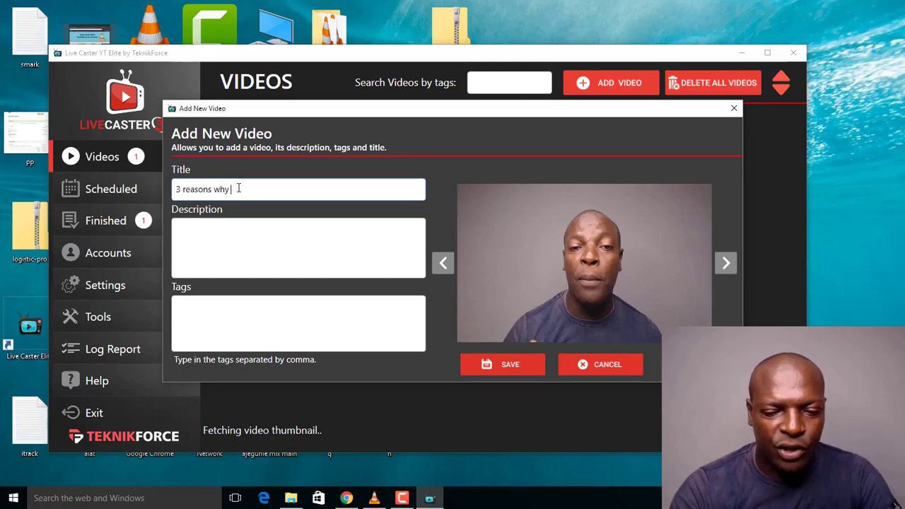
pyautogui.write(' you nee')
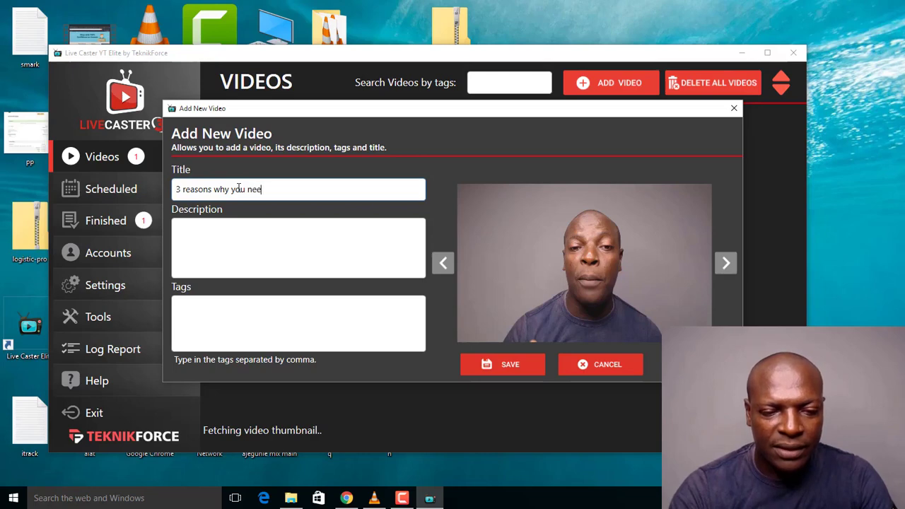
pyautogui.write('d to ')
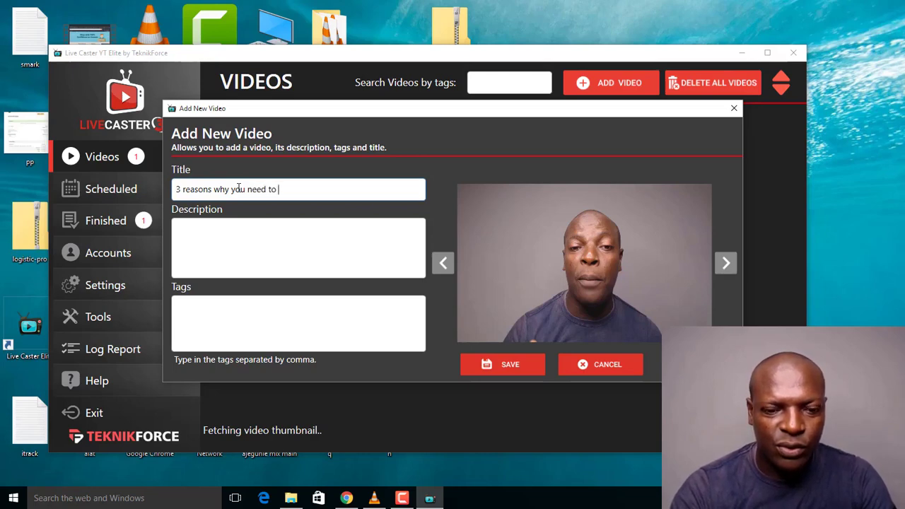
pyautogui.write('do liv')
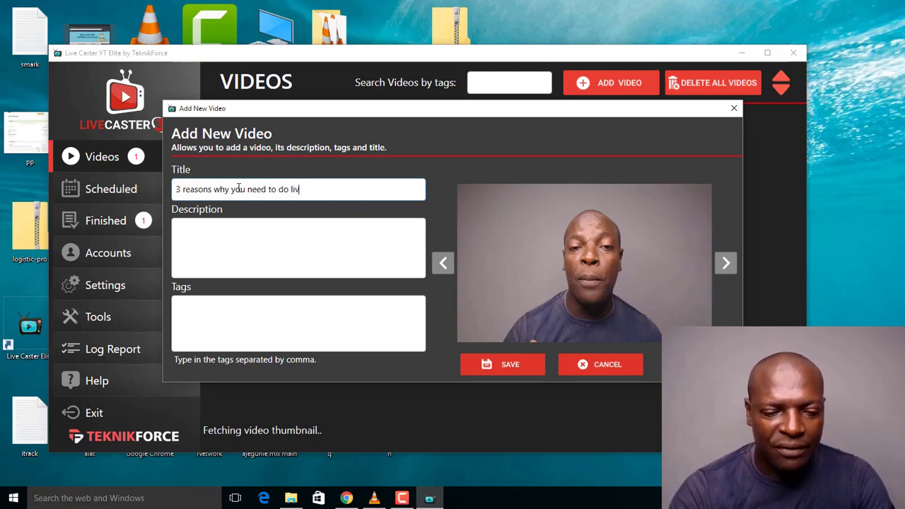
pyautogui.write('e stream')
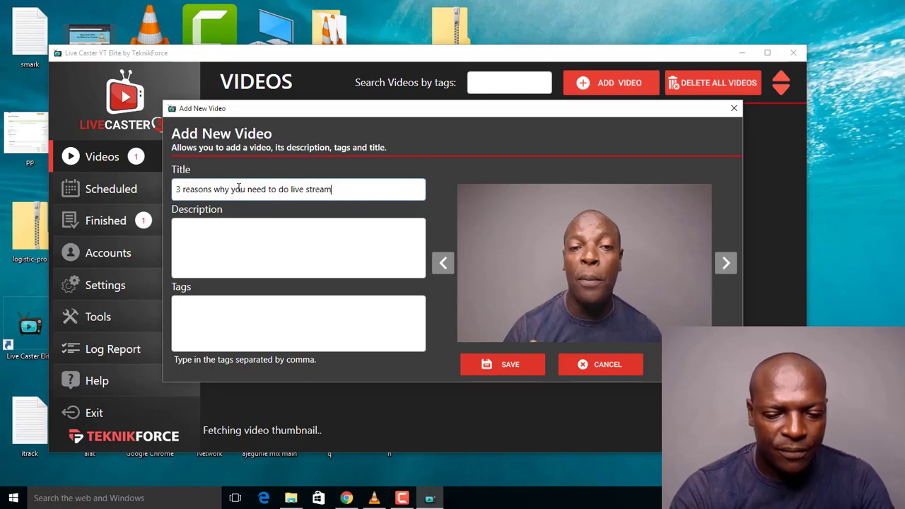
pyautogui.write('ing in 2019')
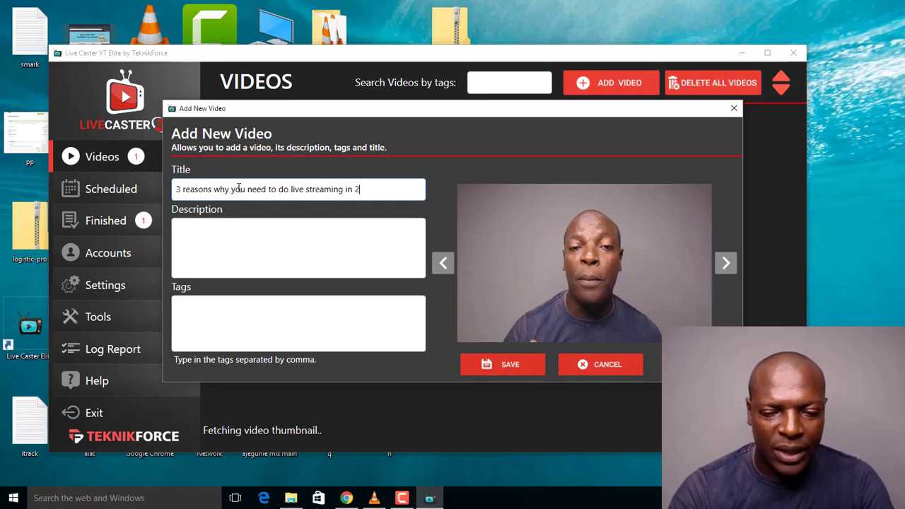
# Enter the video description "Detailed video guide on why you need to do live streaming in 2019".
pyautogui.click(220, 228)
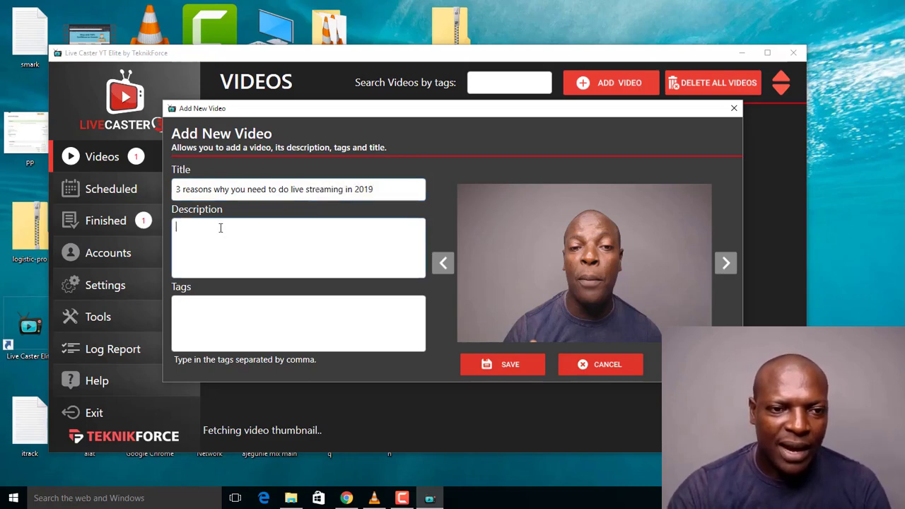
pyautogui.doubleClick(299, 190)
pyautogui.hotkey('ctrl', 'a')
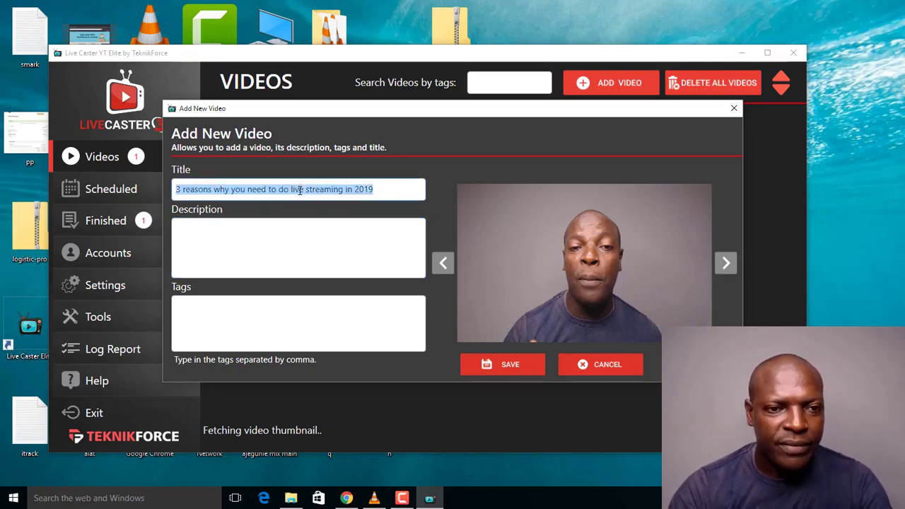
pyautogui.click(258, 240)
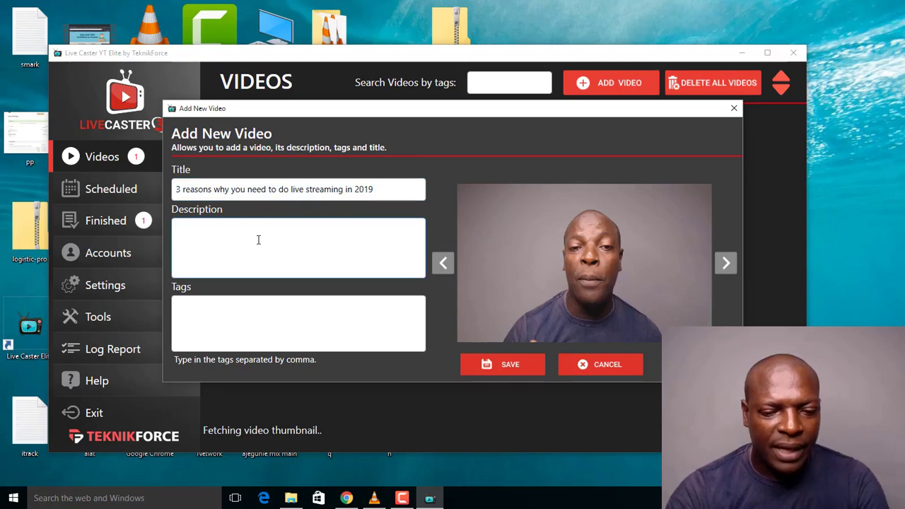
pyautogui.write('DEAT')
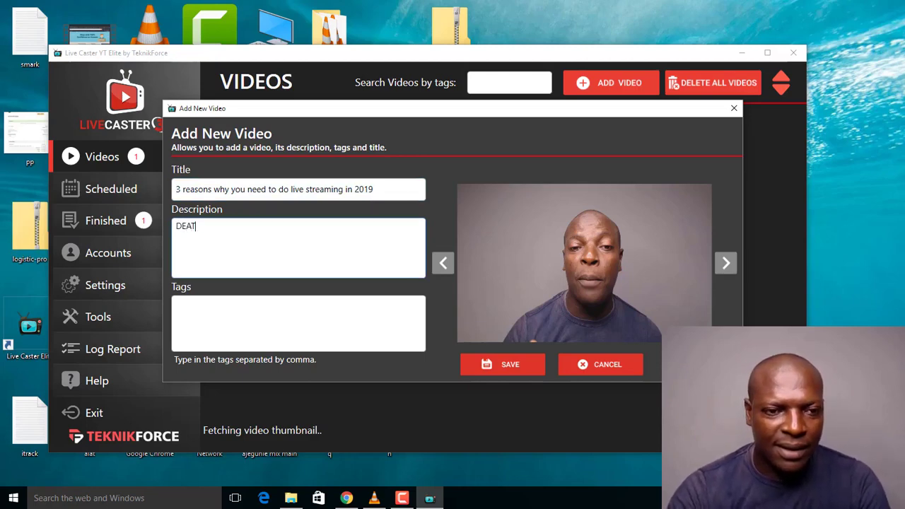
pyautogui.press('BackSpace')
pyautogui.press('BackSpace')
pyautogui.press('BackSpace')
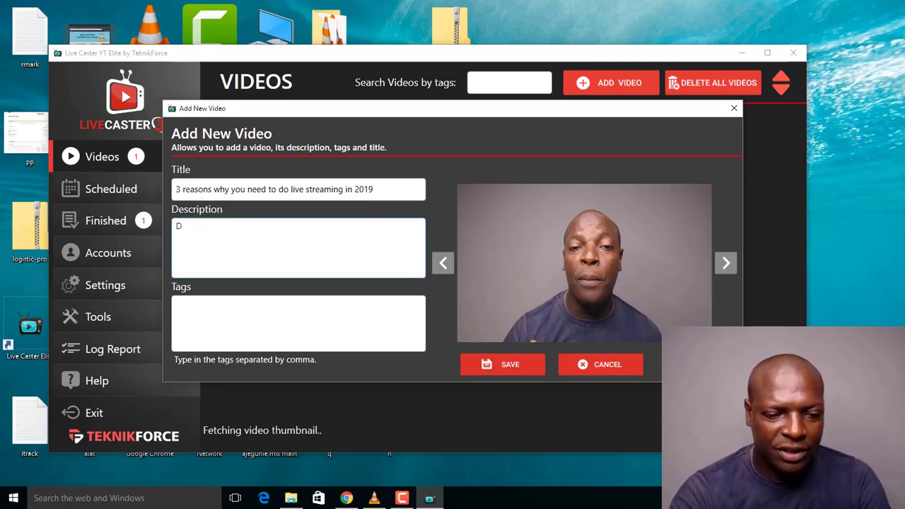
pyautogui.write('E')
pyautogui.press('BackSpace')
pyautogui.write('e')
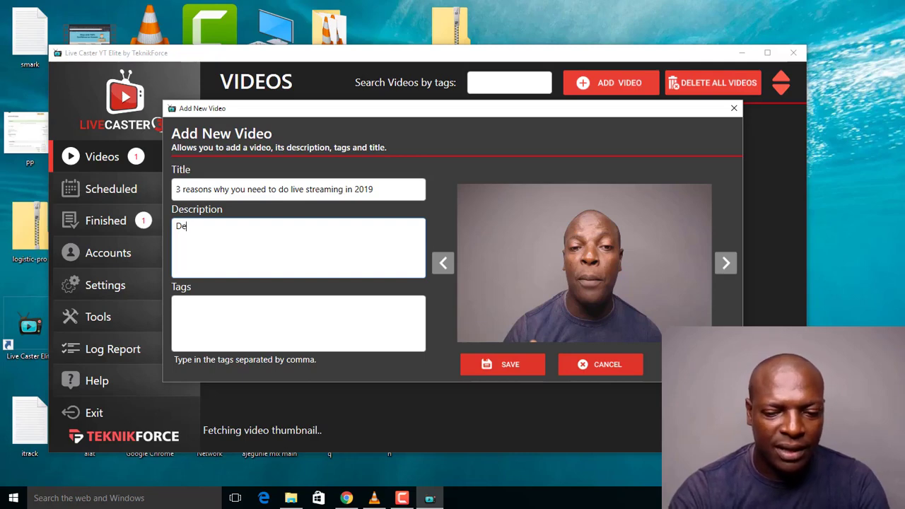
pyautogui.write('tailed')
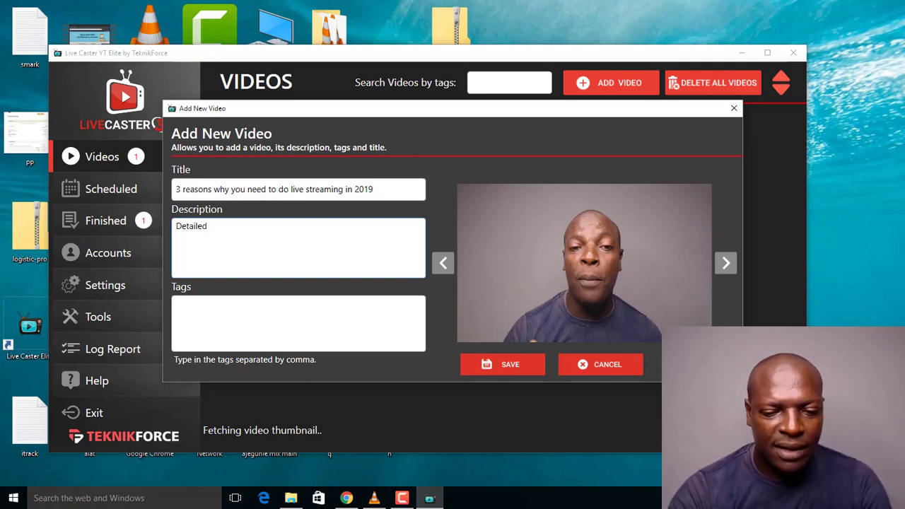
pyautogui.write(' video')
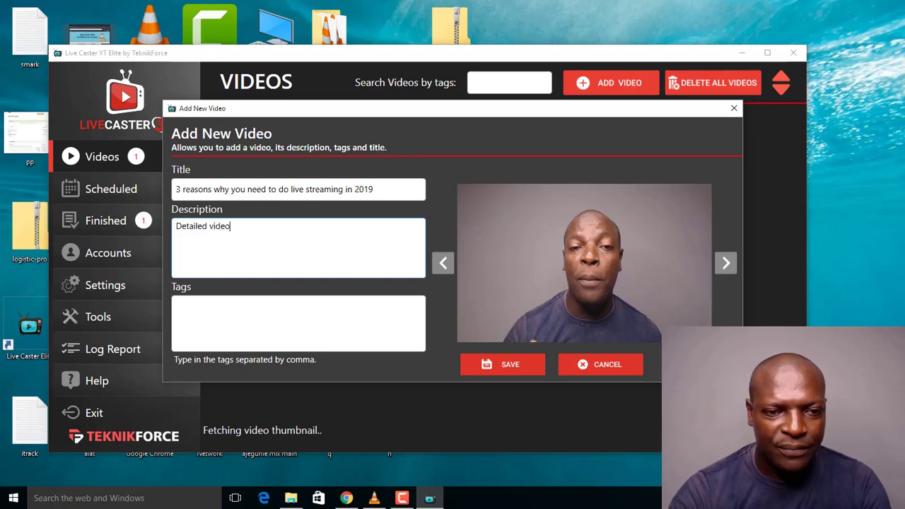
pyautogui.write(' guide ')
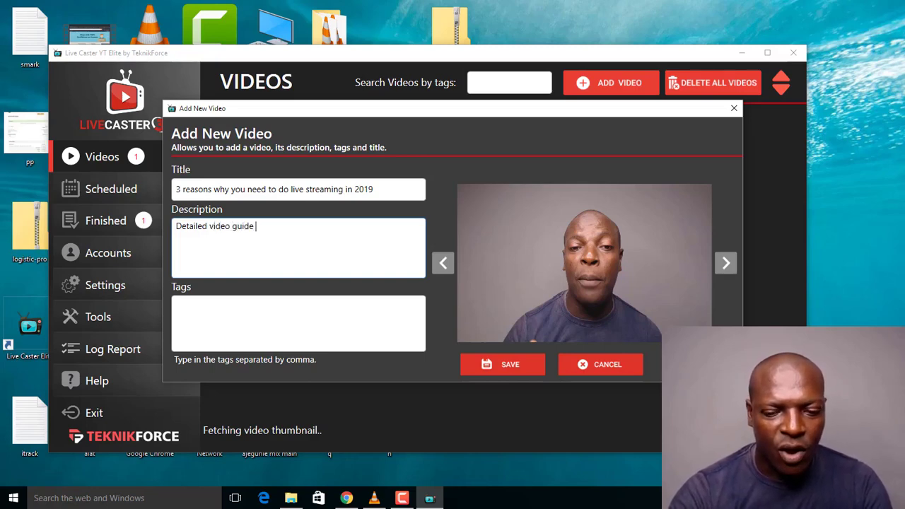
pyautogui.write('on why ')
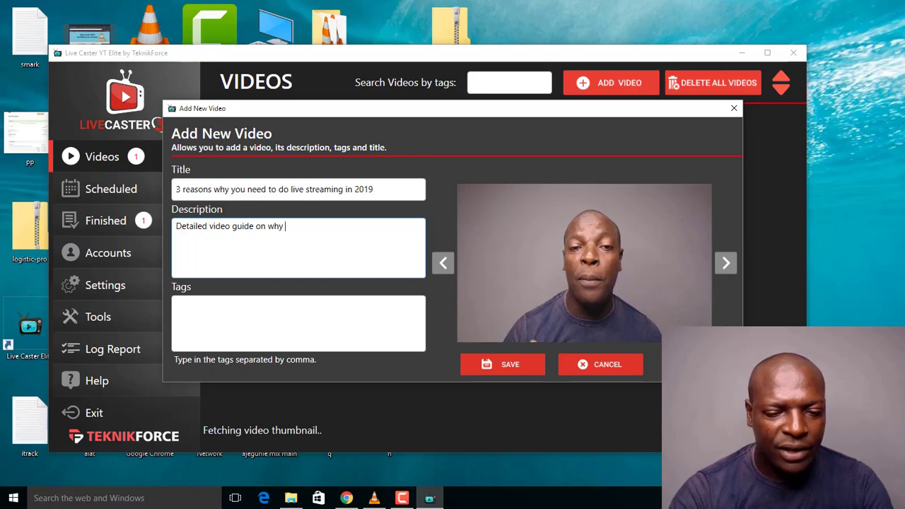
pyautogui.write('you need')
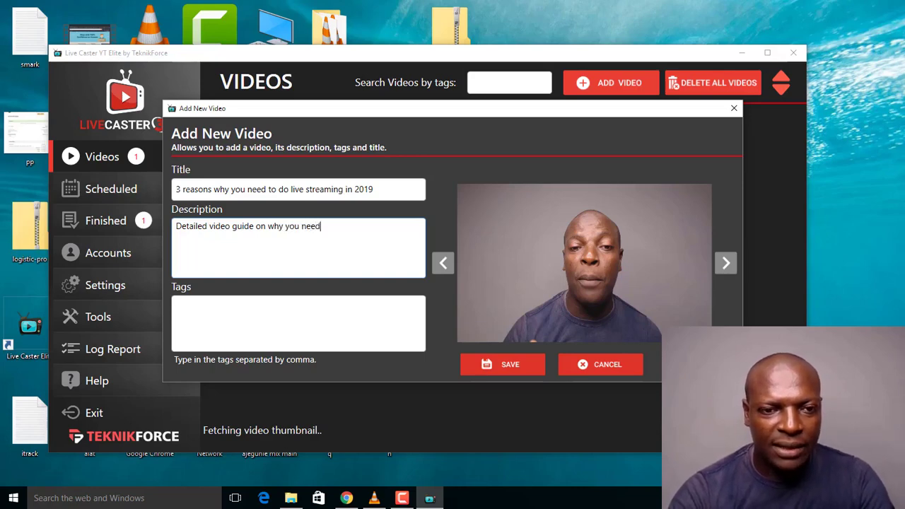
pyautogui.write(' to do ')
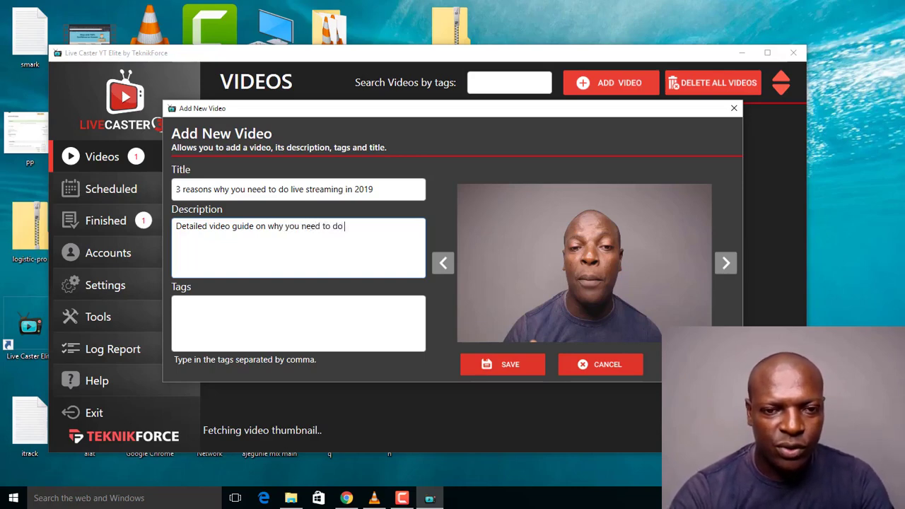
pyautogui.write('live s')
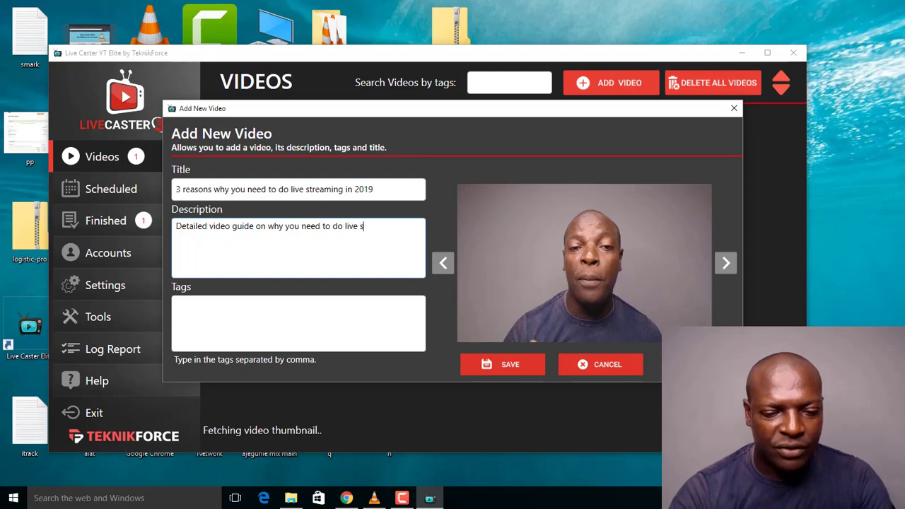
pyautogui.write('treaming ')
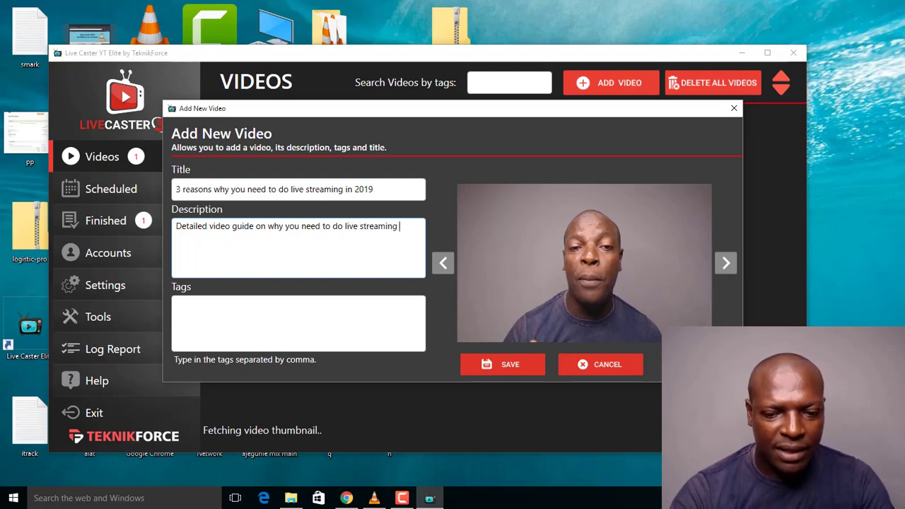
pyautogui.write('in ')
pyautogui.write('2019')
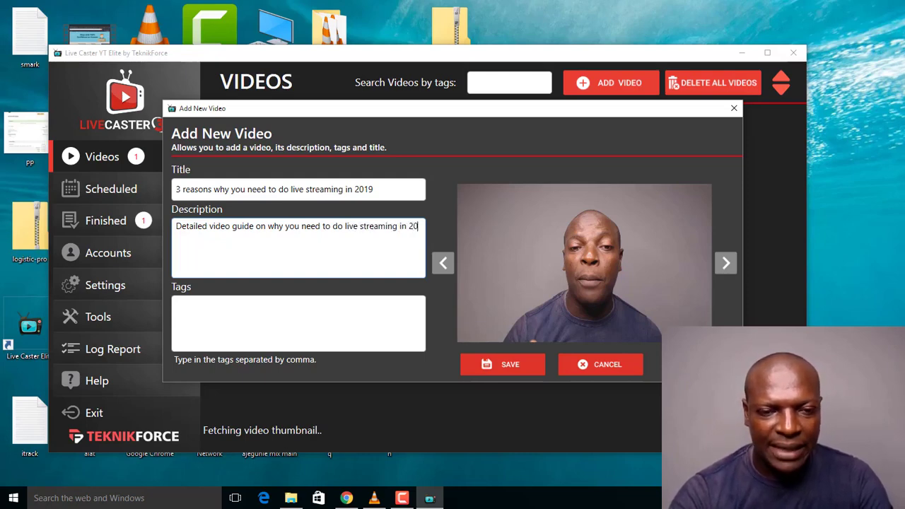
# Add the tags "#livestreaming, livestreaming" and save the new video.
pyautogui.click(263, 308)
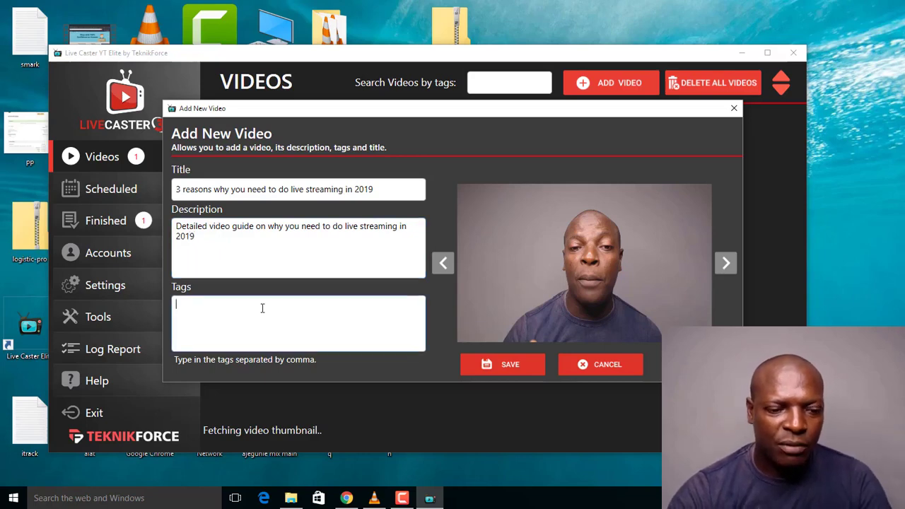
pyautogui.write('#l')
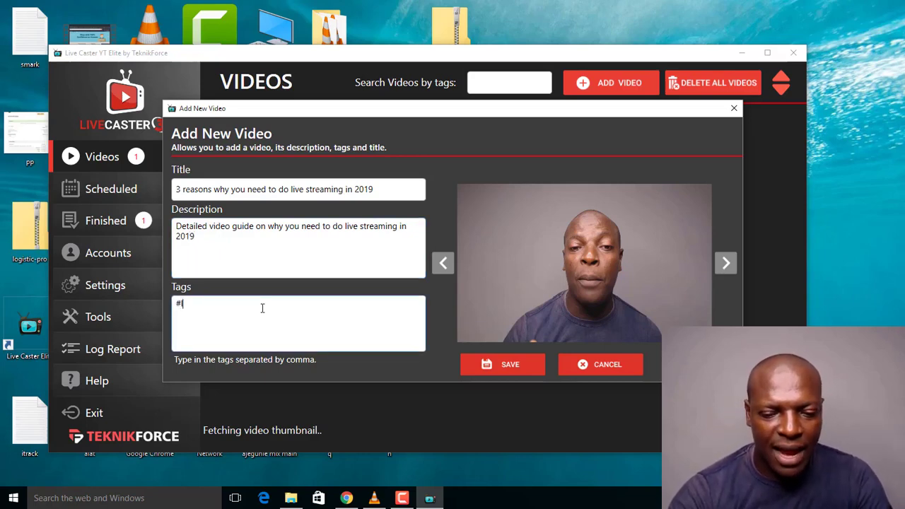
pyautogui.write('ivestreaming')
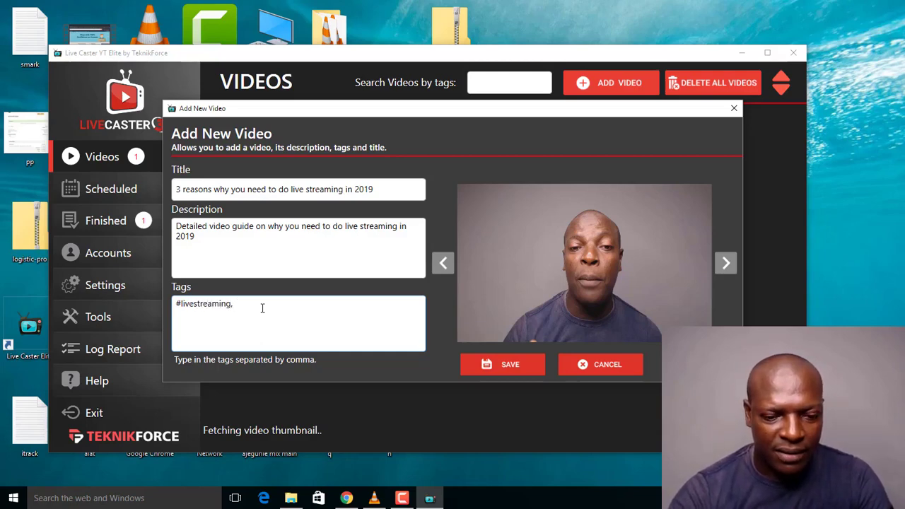
pyautogui.write(', liv')
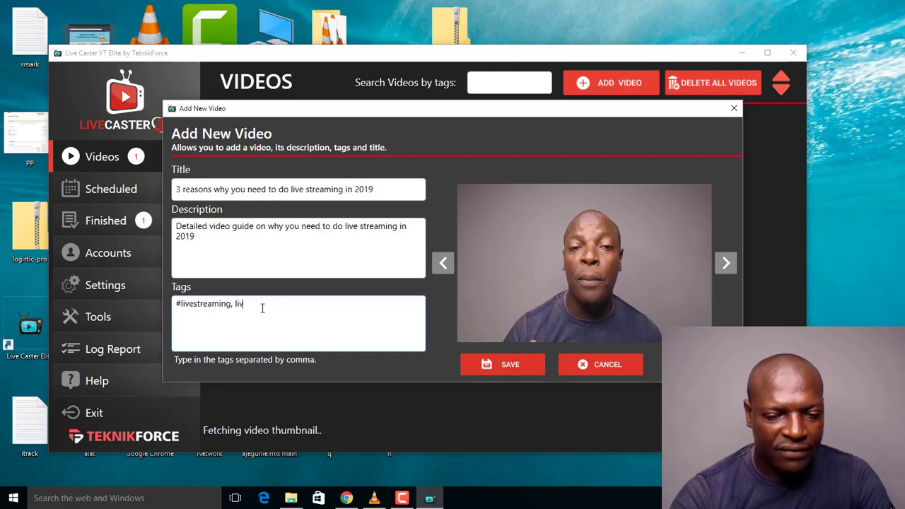
pyautogui.write('estreaming')
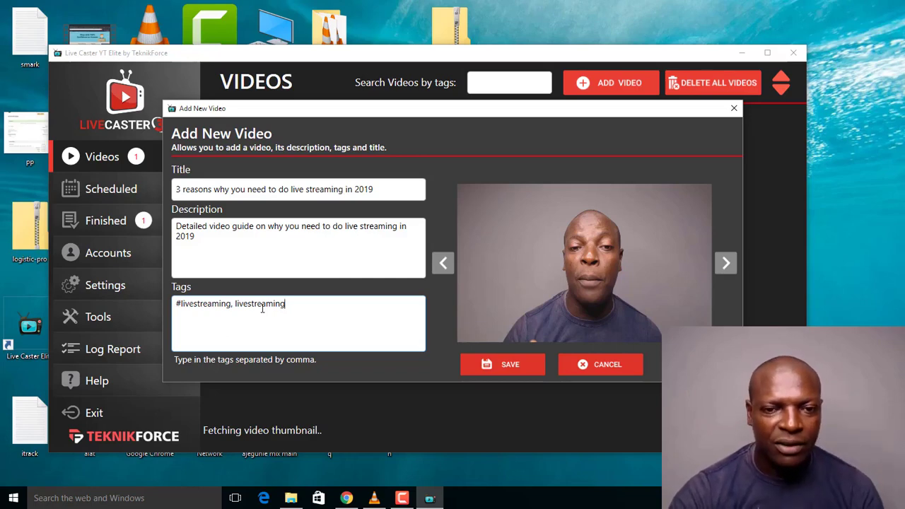
pyautogui.click(508, 368)
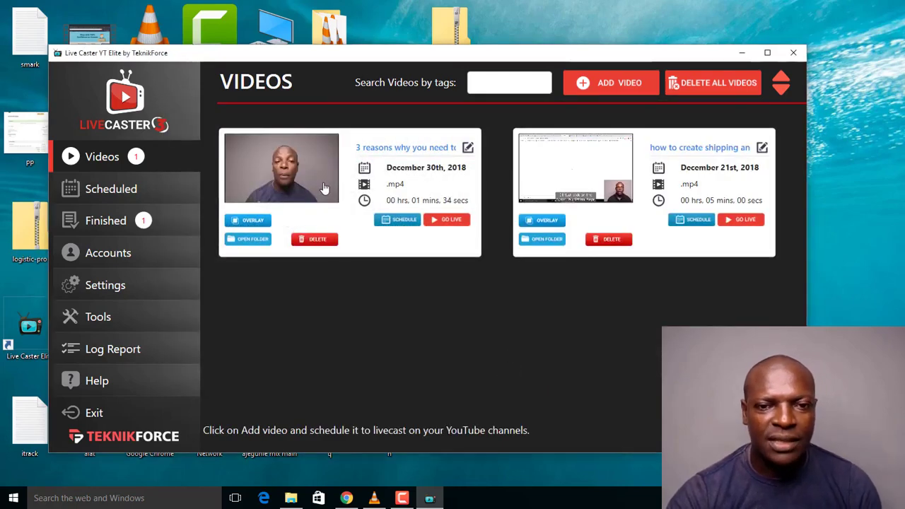
# Select the 1 Mbit/s(720p) bit rate in the streaming settings.
pyautogui.click(131, 296)
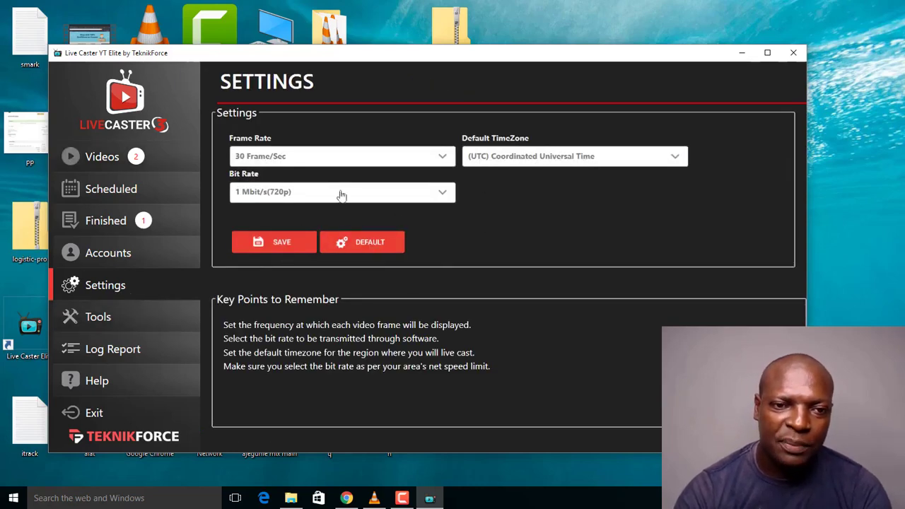
pyautogui.click(444, 194)
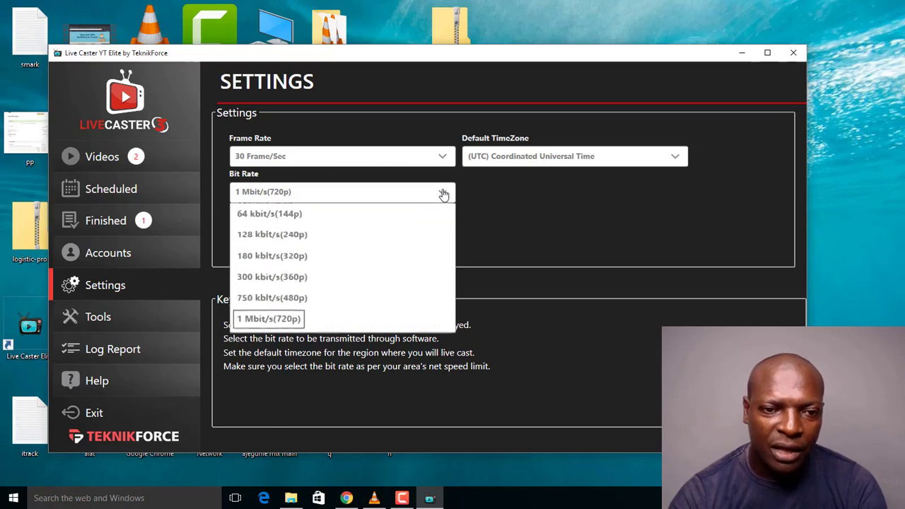
pyautogui.click(273, 329)
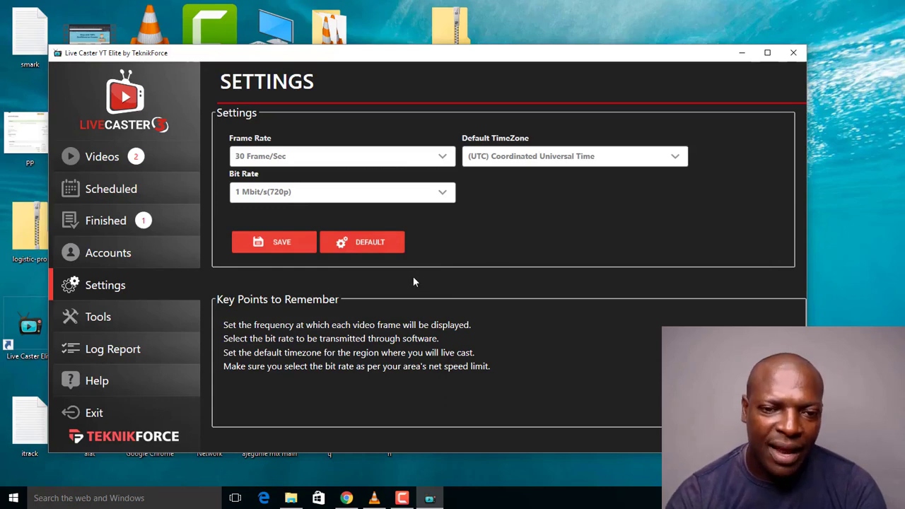
# Review the connected social accounts and the account types offered for adding a new one.
pyautogui.click(117, 262)
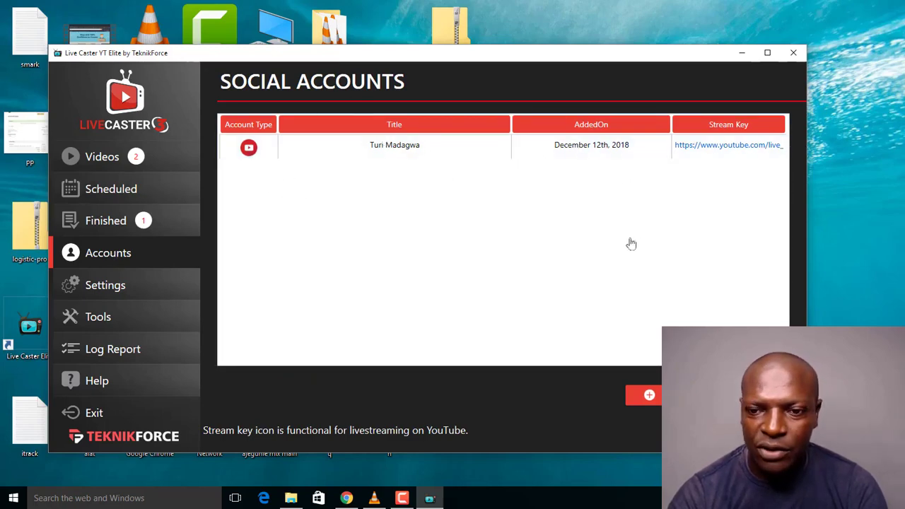
pyautogui.click(649, 395)
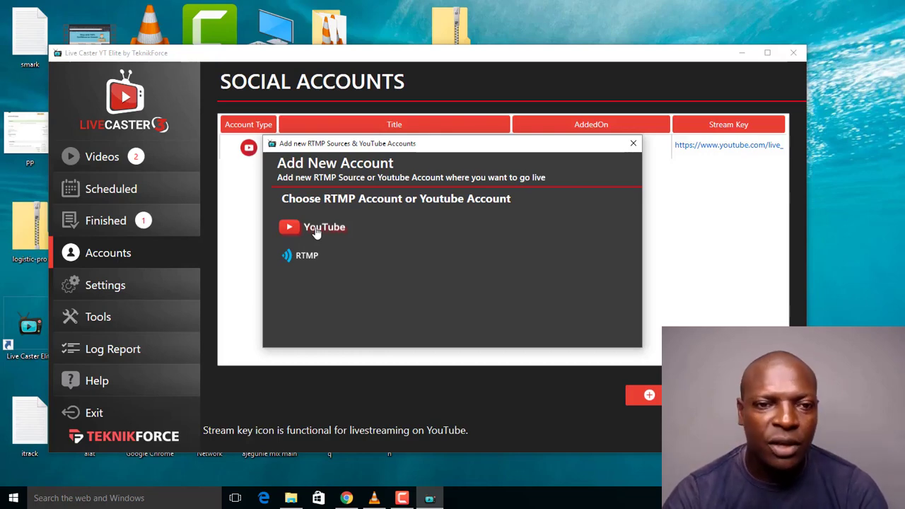
pyautogui.click(633, 145)
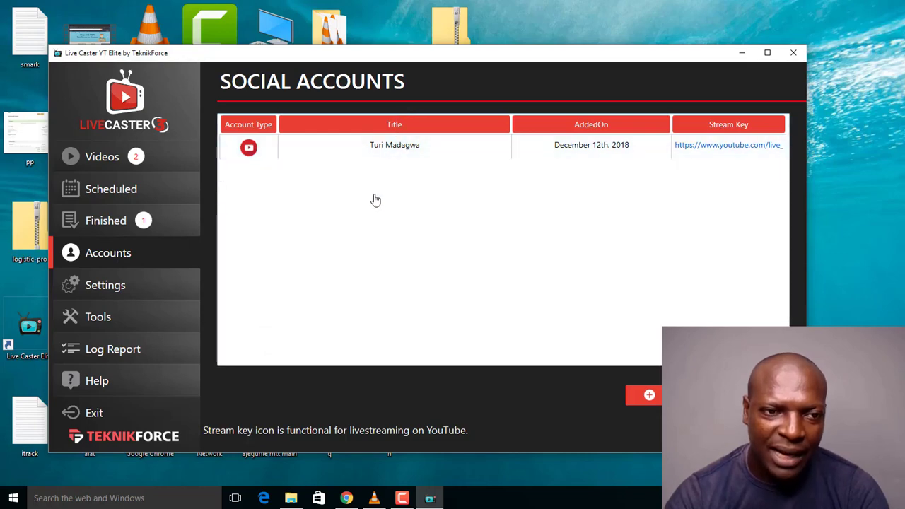
# Delete the "how to create shipping an..." video dated December 21st, 2018 from the video library.
pyautogui.click(109, 165)
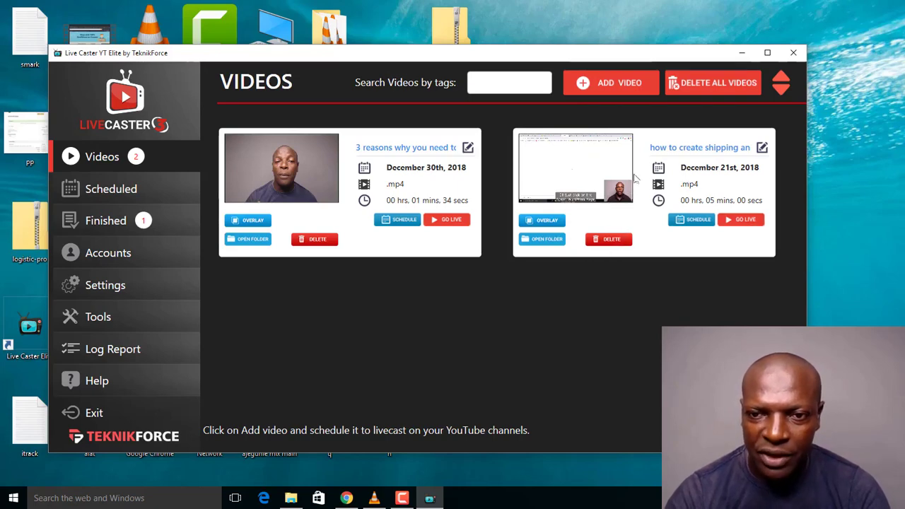
pyautogui.click(615, 242)
pyautogui.click(487, 292)
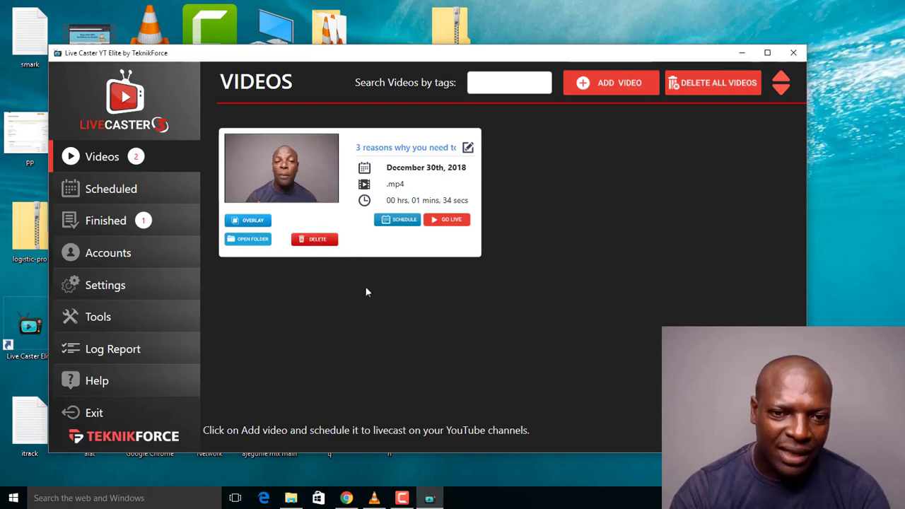
# Go live immediately with the "3 reasons why you need to..." video on the connected YouTube channel.
pyautogui.click(451, 221)
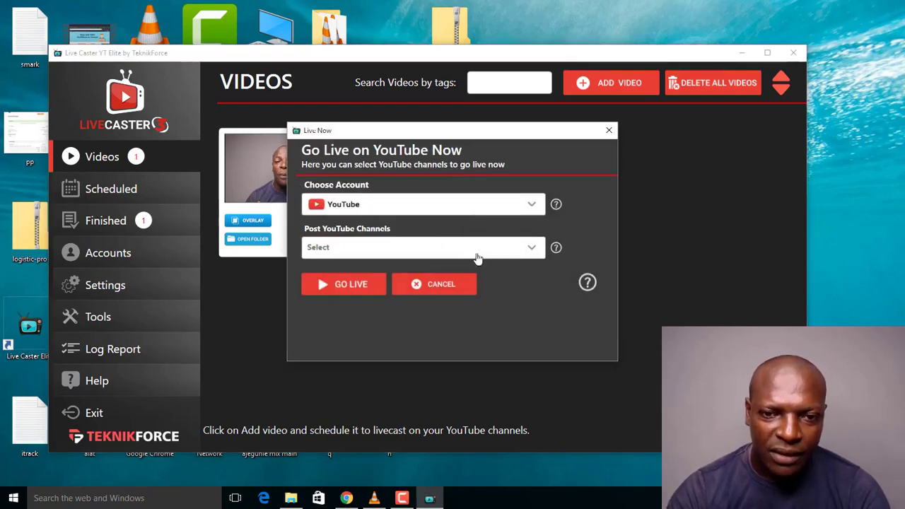
pyautogui.click(528, 250)
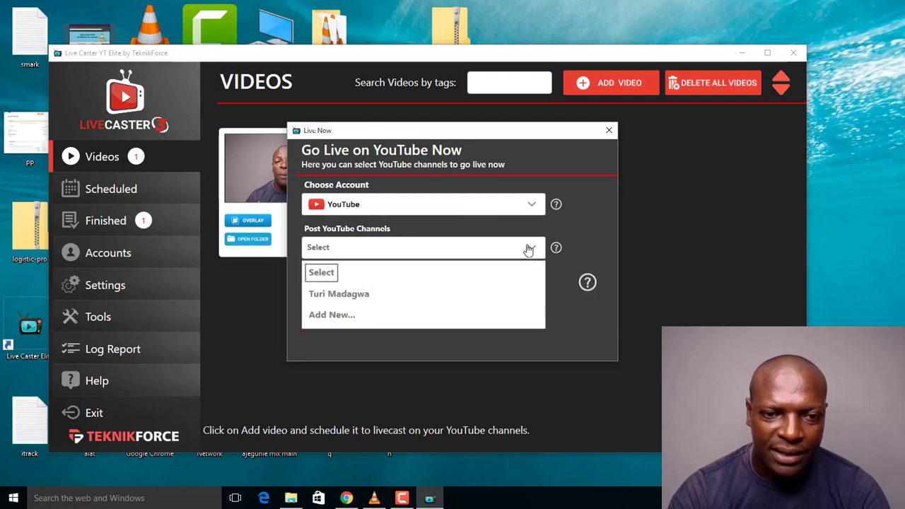
pyautogui.click(342, 295)
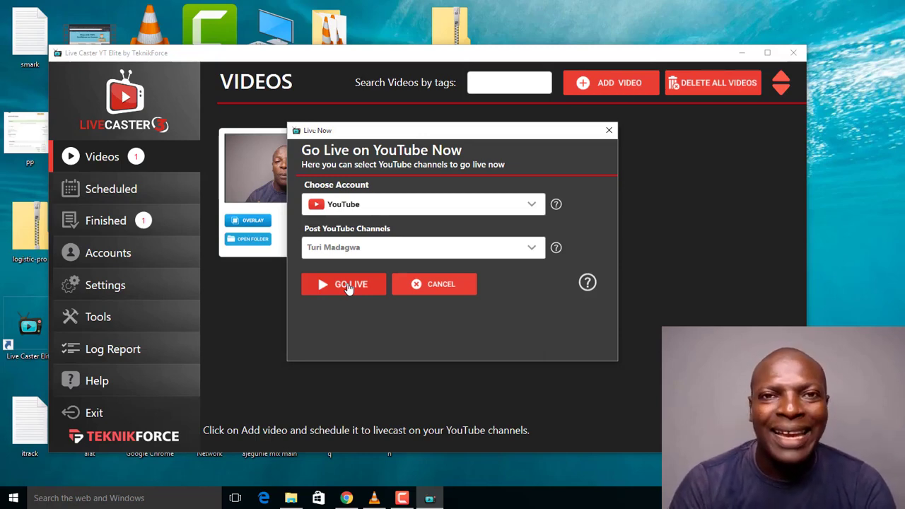
pyautogui.click(349, 286)
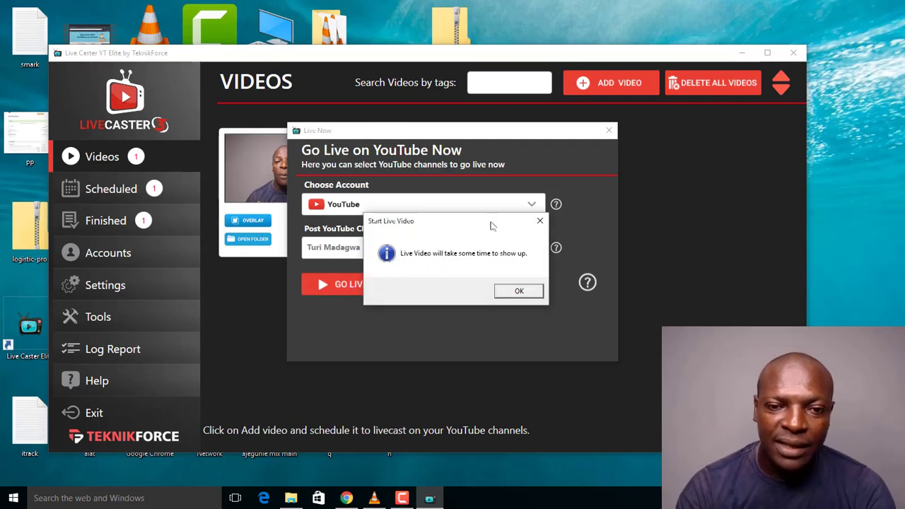
pyautogui.click(520, 293)
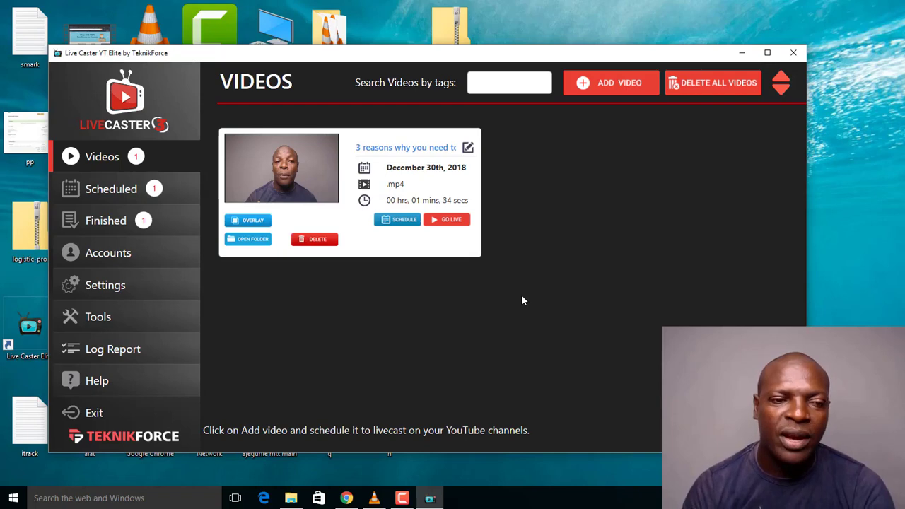
# Check the live video's status among the scheduled broadcasts.
pyautogui.click(106, 196)
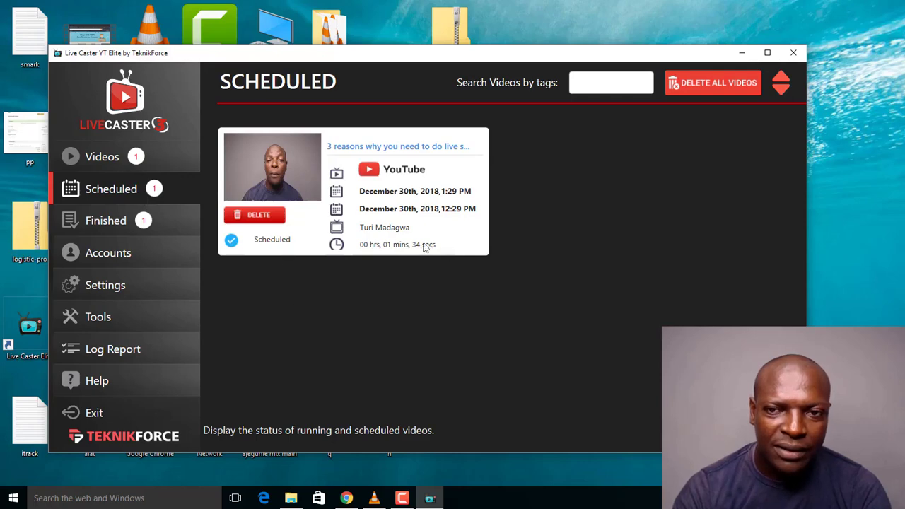
pyautogui.click(113, 162)
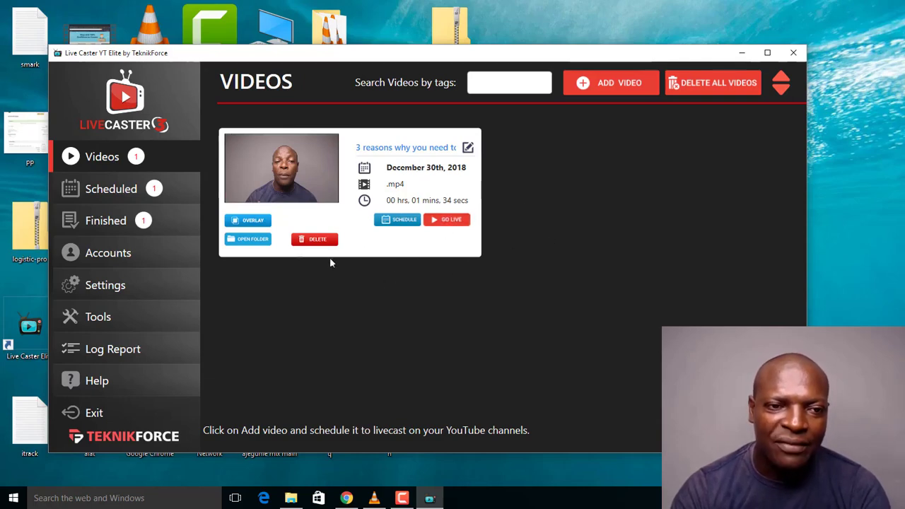
pyautogui.click(124, 190)
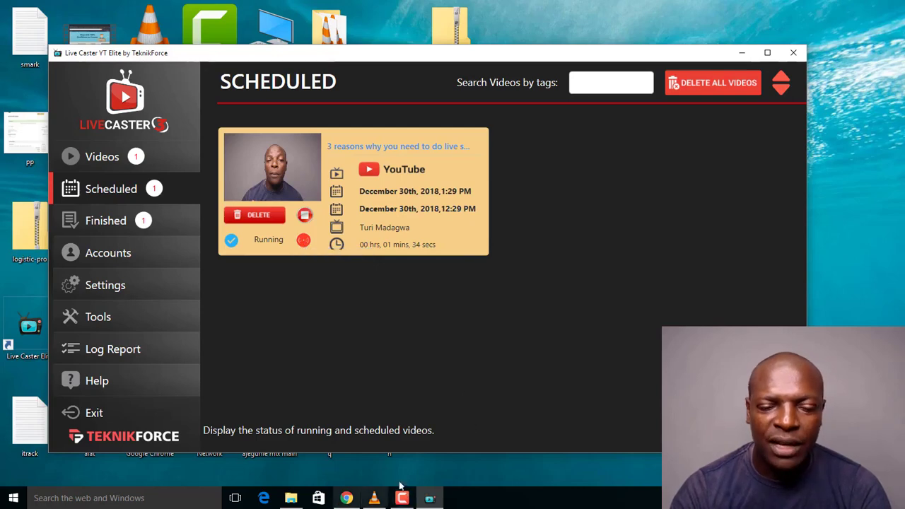
# Switch to Chrome, open the live "3 reasons why you need to do live streaming in 2019" video from the YouTube channel's home page and mute it.
pyautogui.click(347, 498)
pyautogui.click(735, 10)
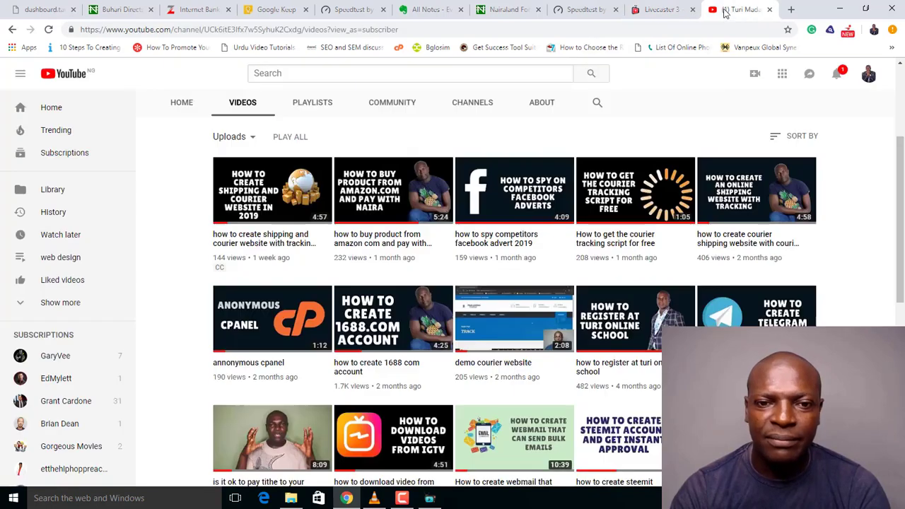
pyautogui.scroll(1, 304, 135)
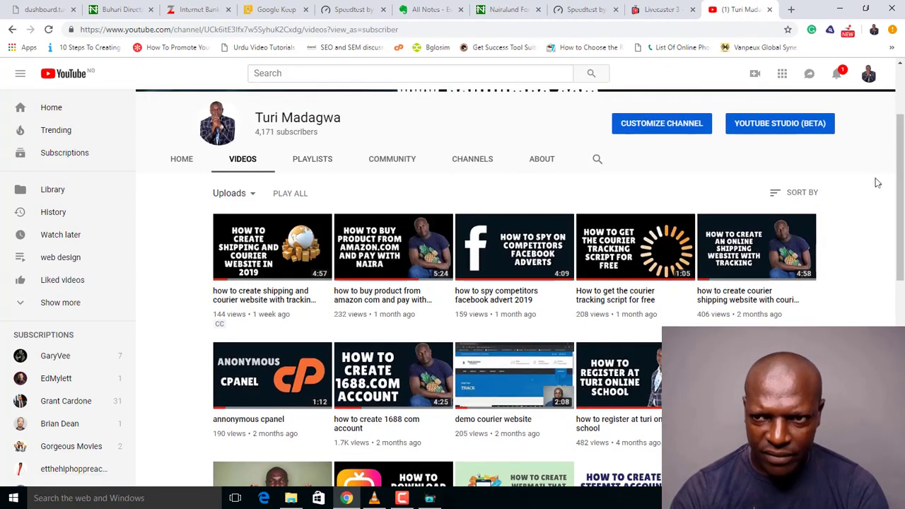
pyautogui.moveTo(902, 194); pyautogui.dragTo(901, 147)
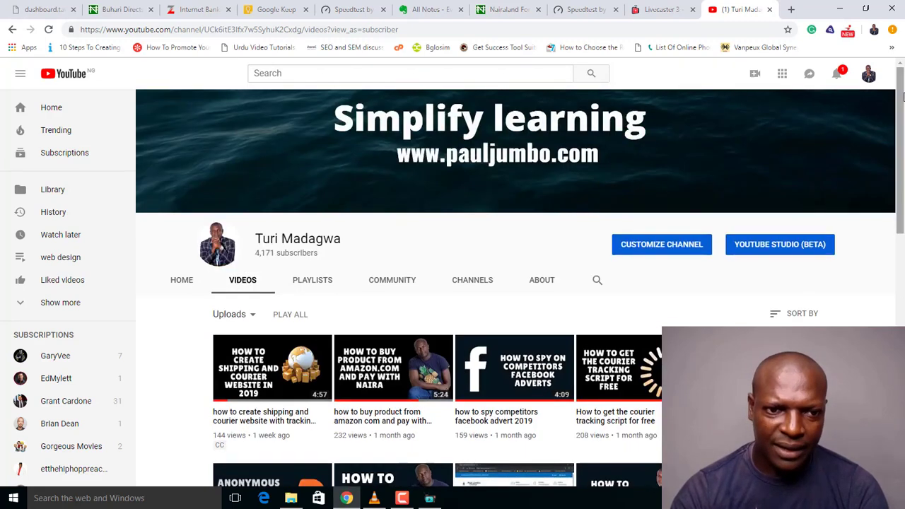
pyautogui.click(178, 282)
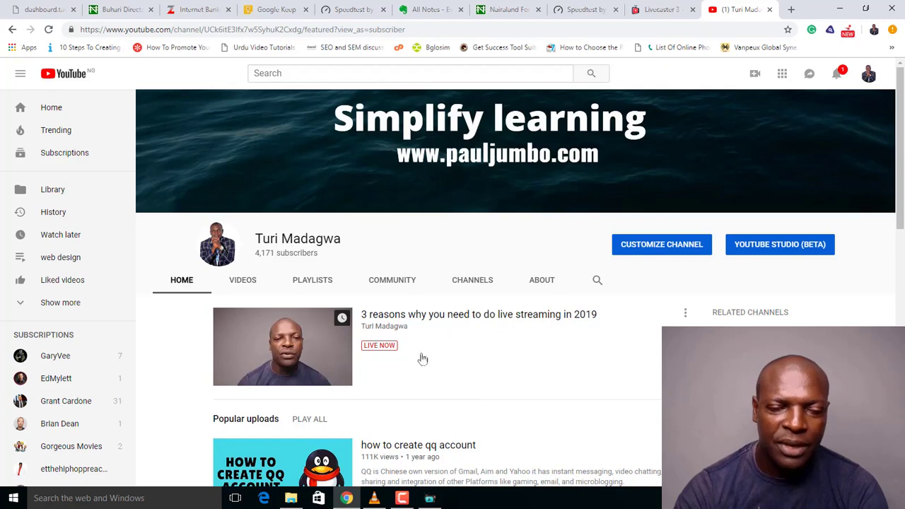
pyautogui.click(537, 320)
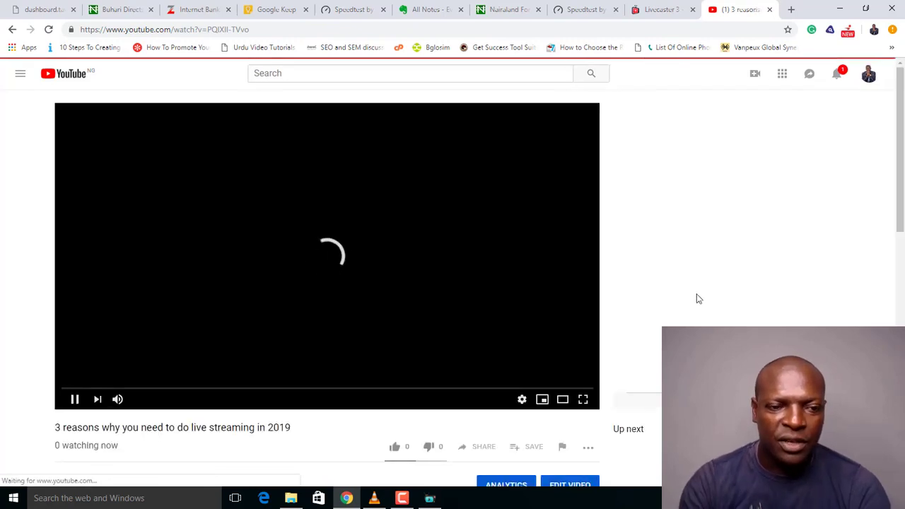
pyautogui.click(118, 400)
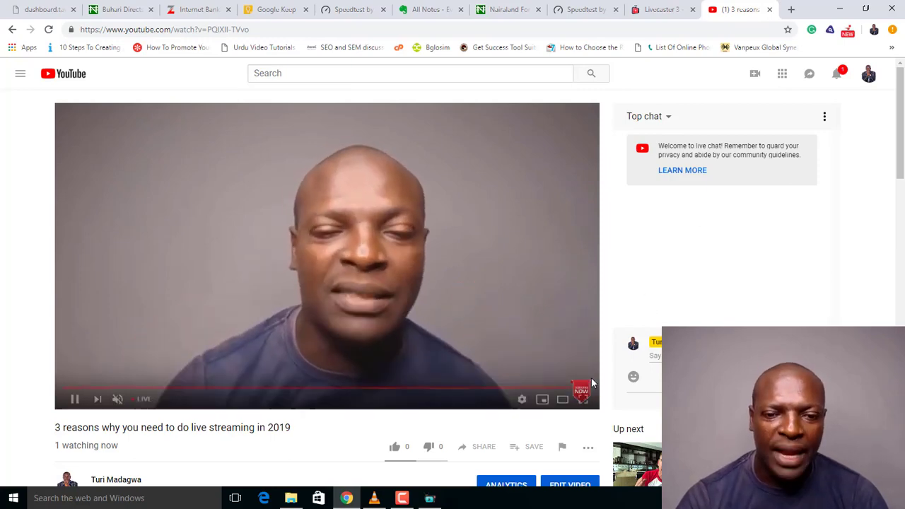
# Switch back to Live Caster and delete the finished Facebook broadcast "how to create shipping and courier web".
pyautogui.click(432, 500)
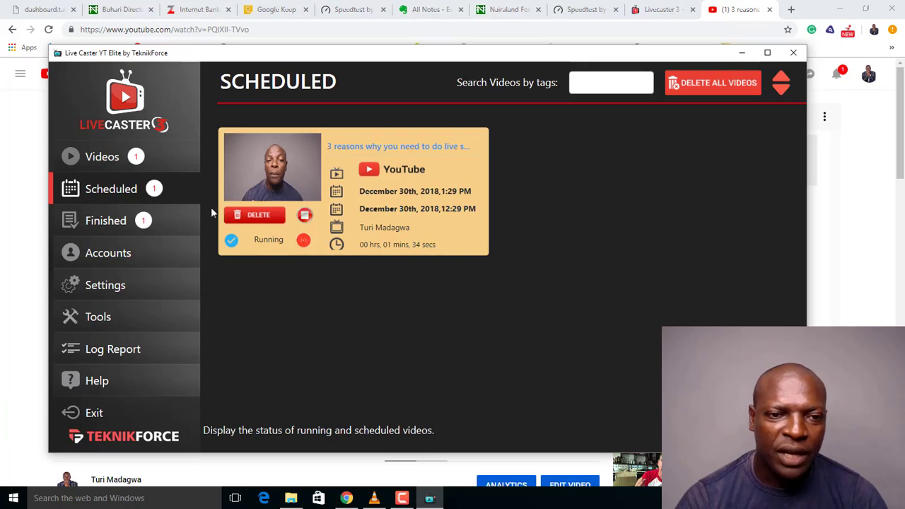
pyautogui.click(159, 222)
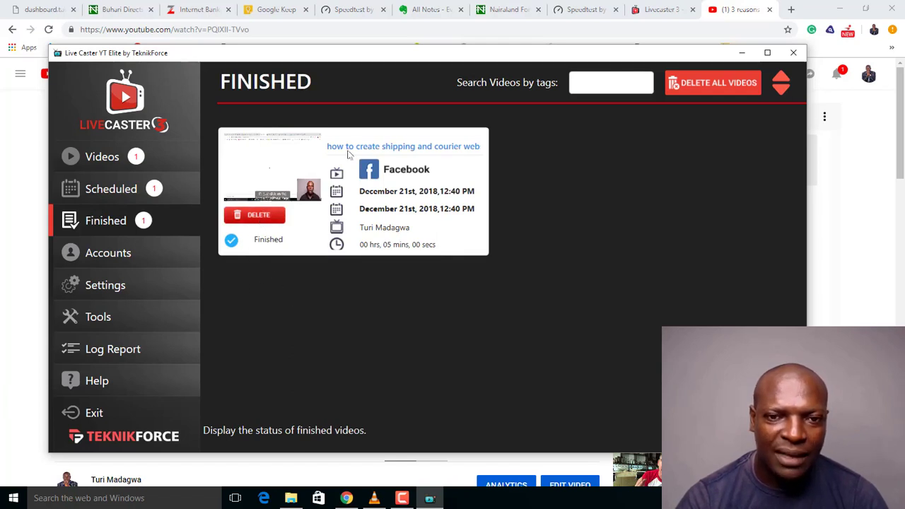
pyautogui.click(267, 224)
pyautogui.click(466, 292)
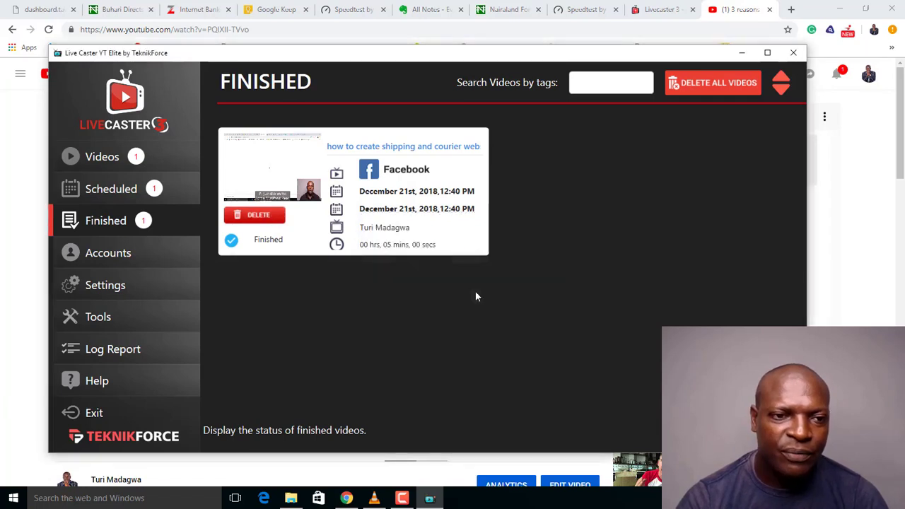
# Check the running broadcast's status in Live Caster and compare it with the live playback on YouTube.
pyautogui.click(154, 191)
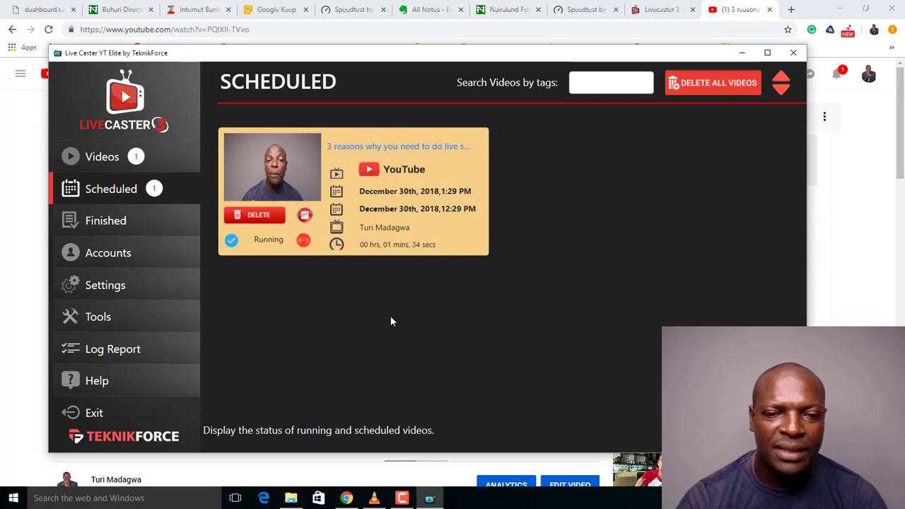
pyautogui.click(823, 167)
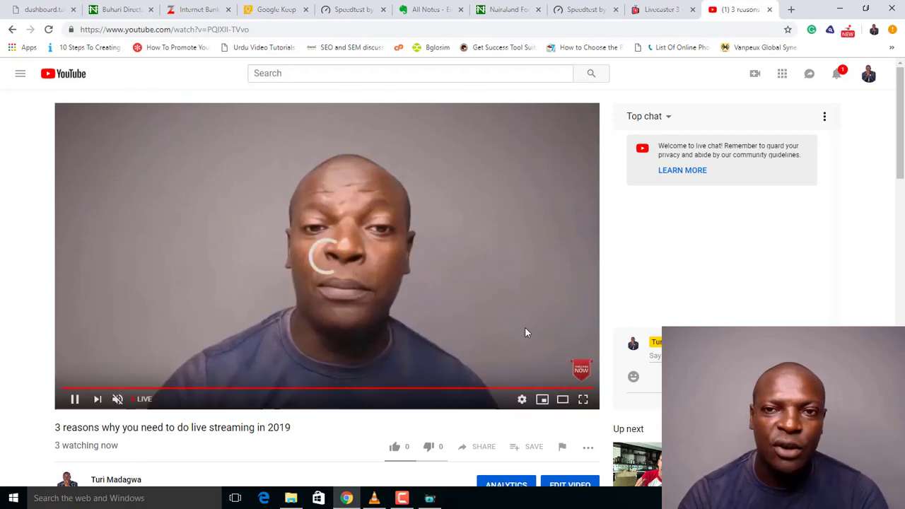
pyautogui.click(431, 497)
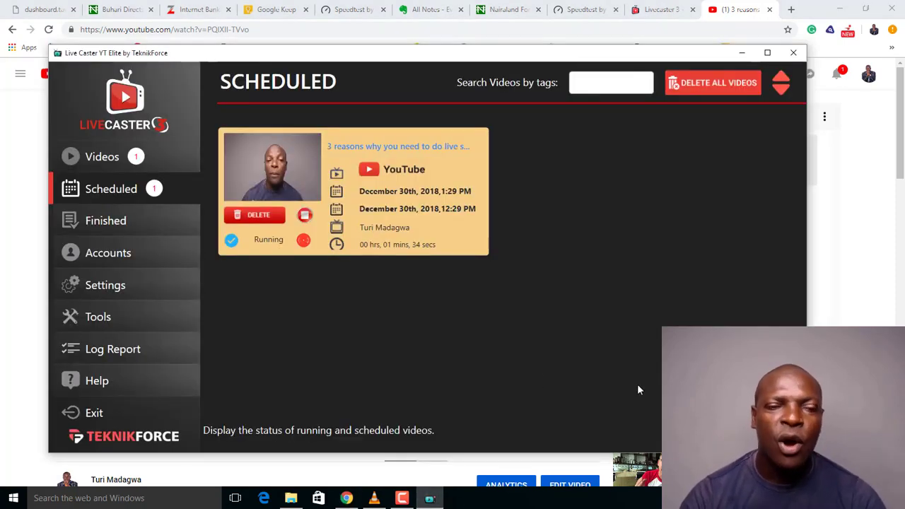